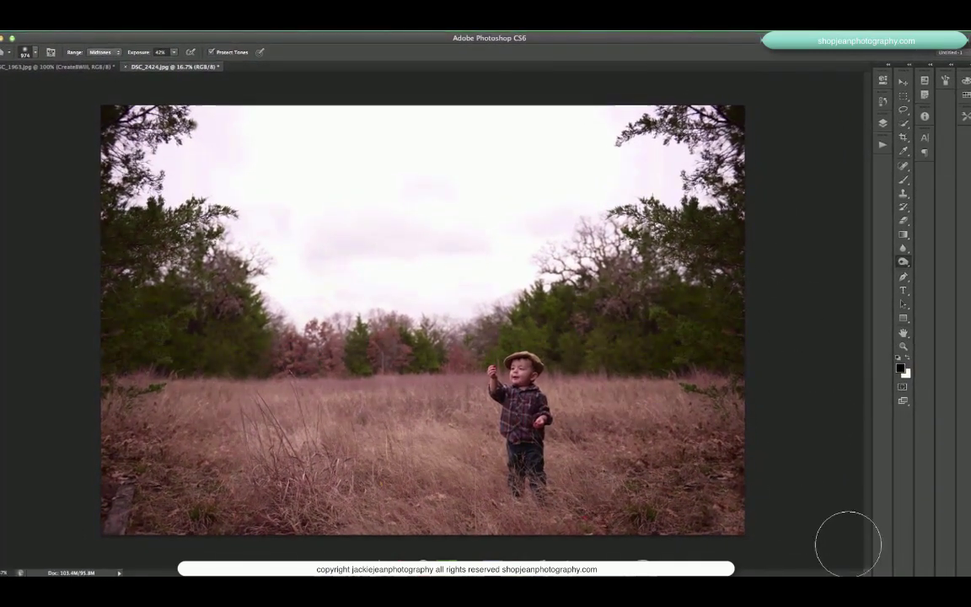
Move the stormymountainsky.jpg clouds into DSC_2424.jpg as a new layer covering the sky and trees
left_click(903, 84)
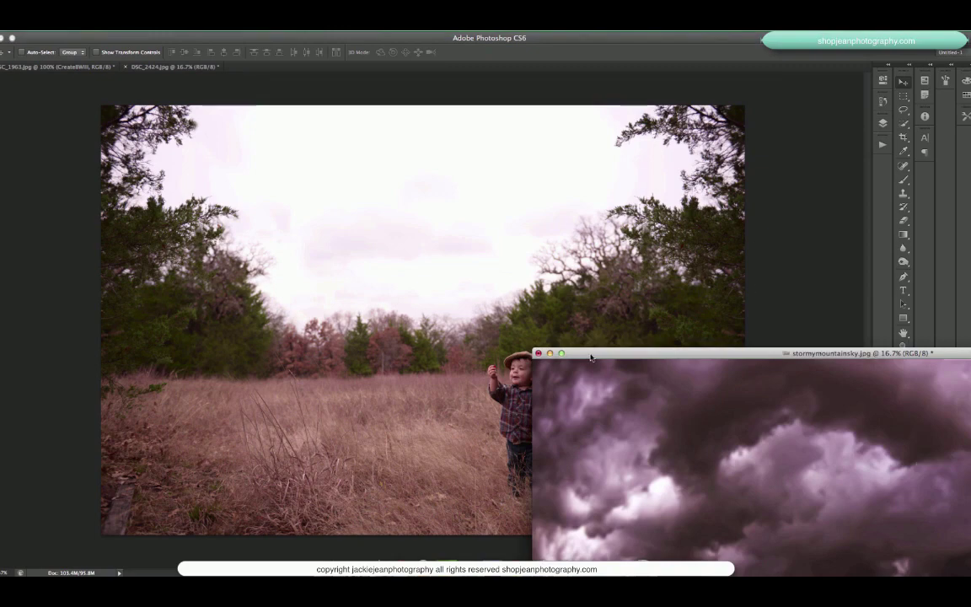
left_click_drag(590, 357, 657, 334)
left_click(158, 66)
left_click(240, 66)
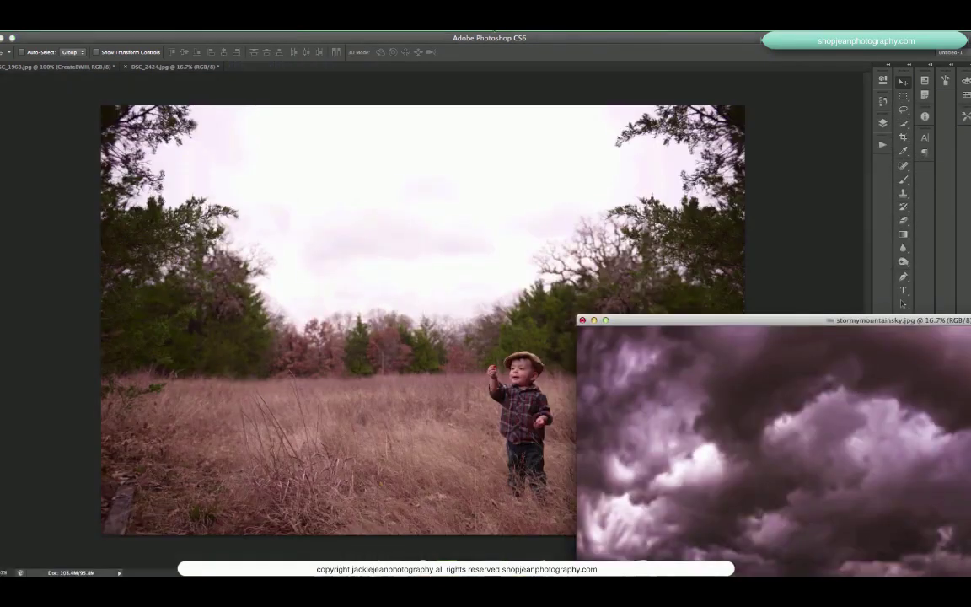
left_click_drag(904, 457, 454, 374)
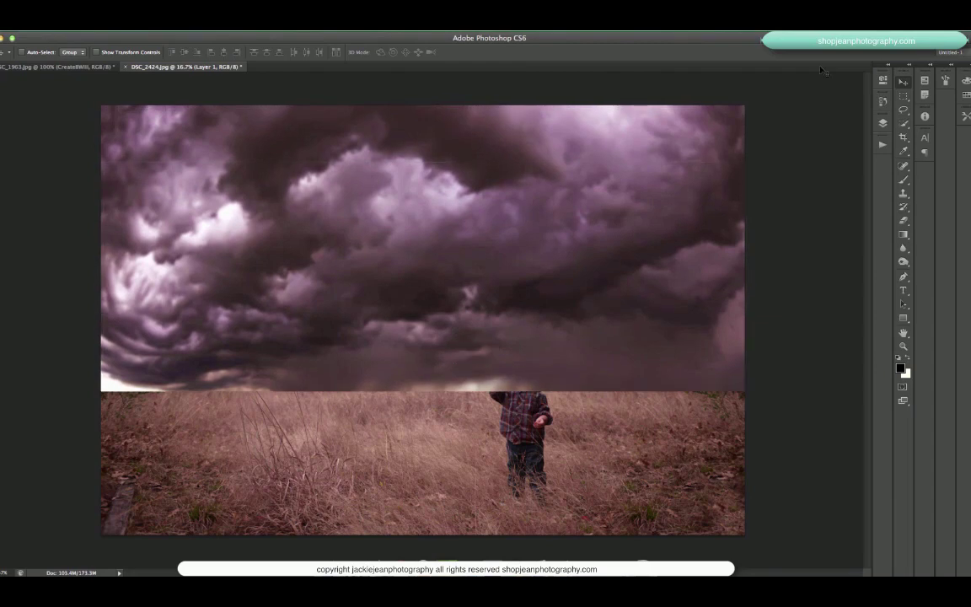
Add a layer mask to the storm sky layer and invert it to black
left_click(883, 121)
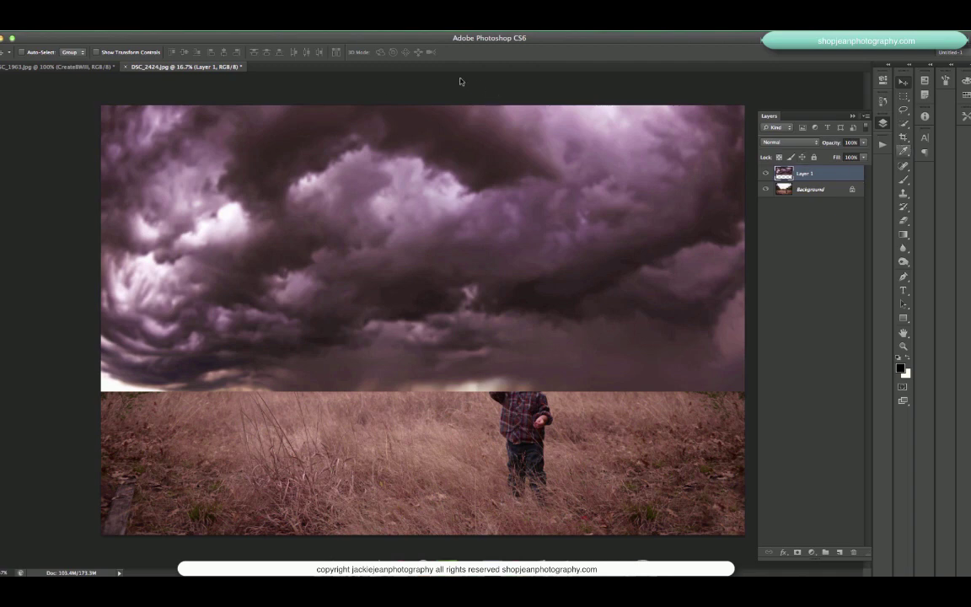
left_click(317, 32)
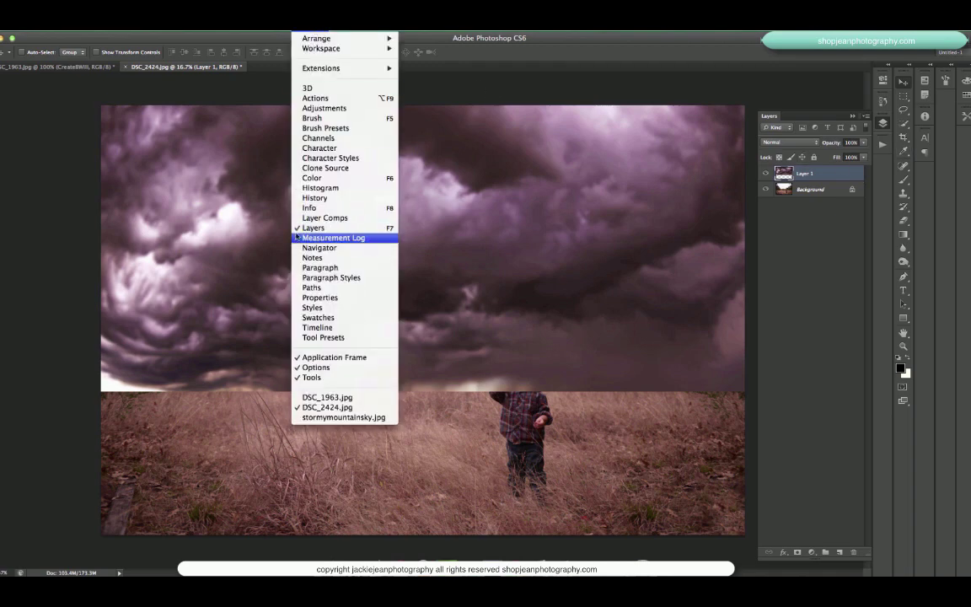
left_click(850, 250)
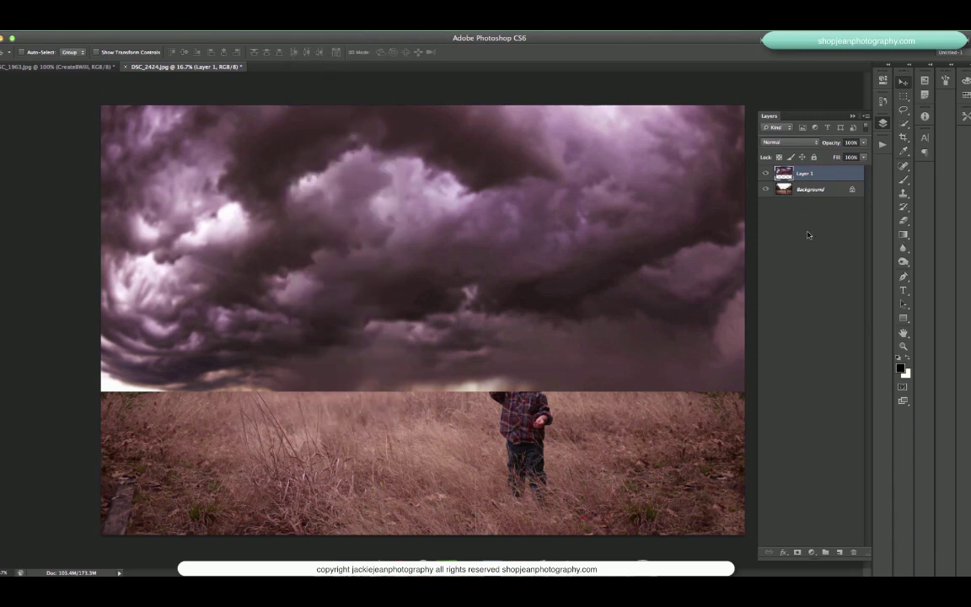
double_click(839, 175)
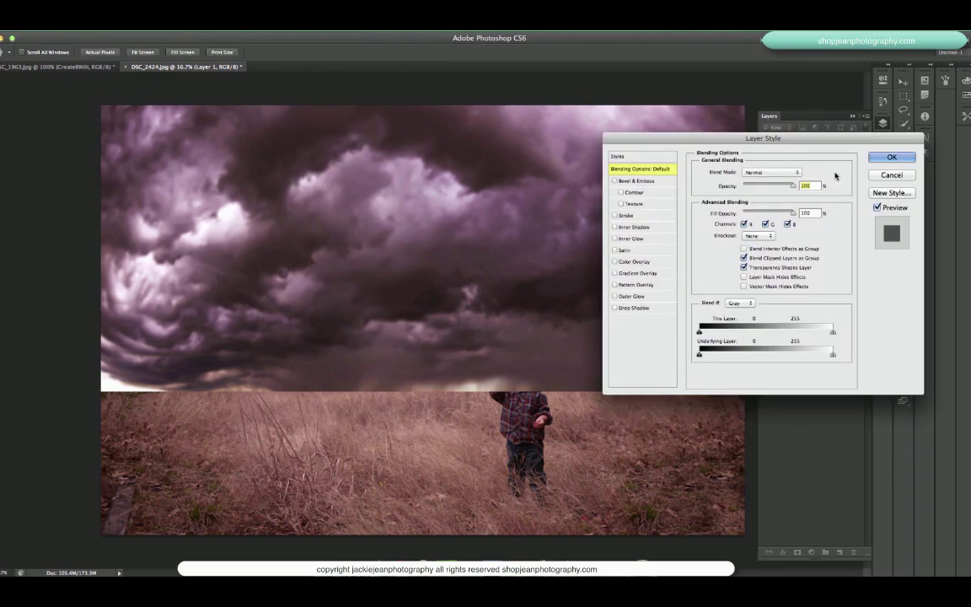
left_click(877, 174)
left_click(798, 552)
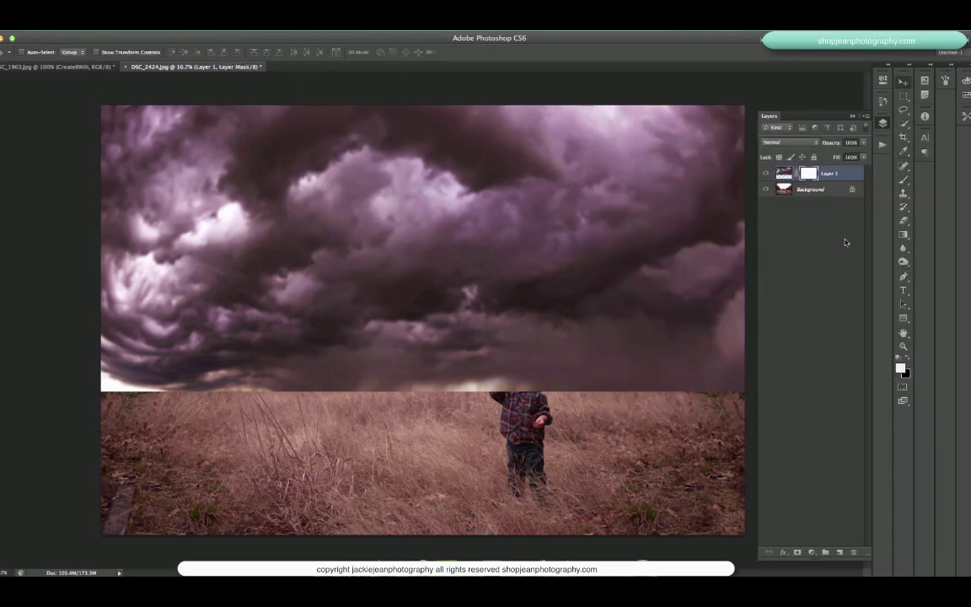
double_click(810, 174)
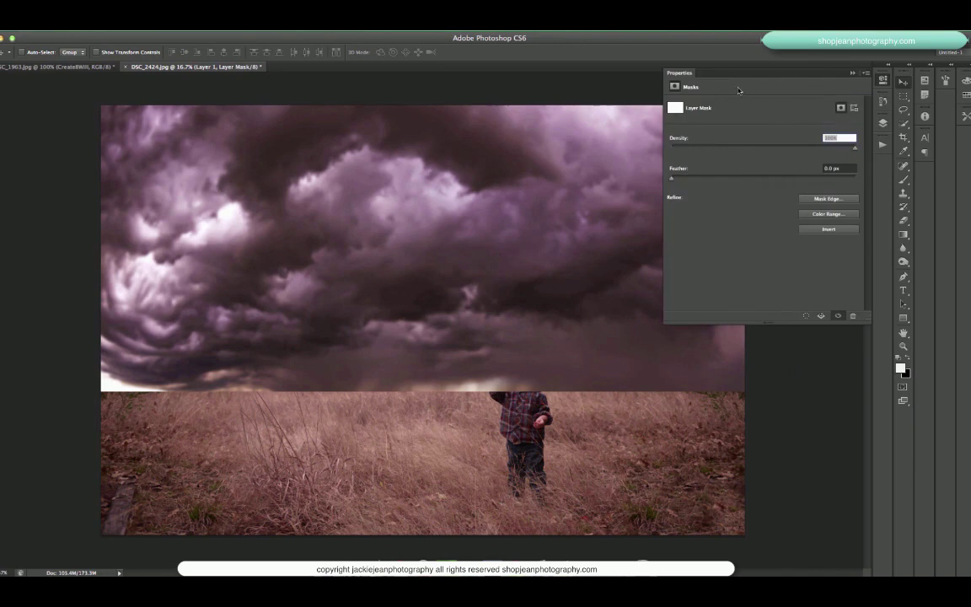
left_click(829, 229)
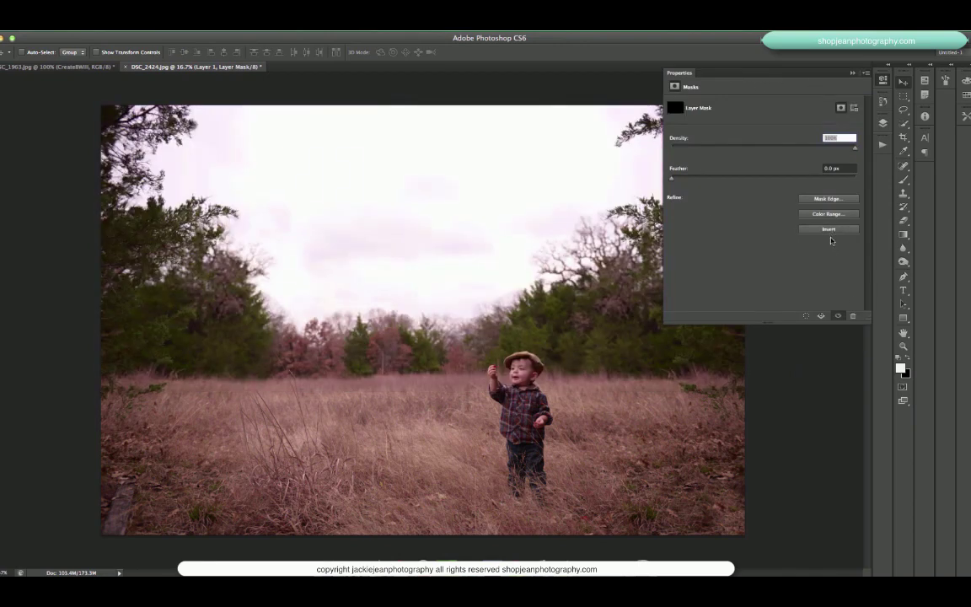
left_click(853, 73)
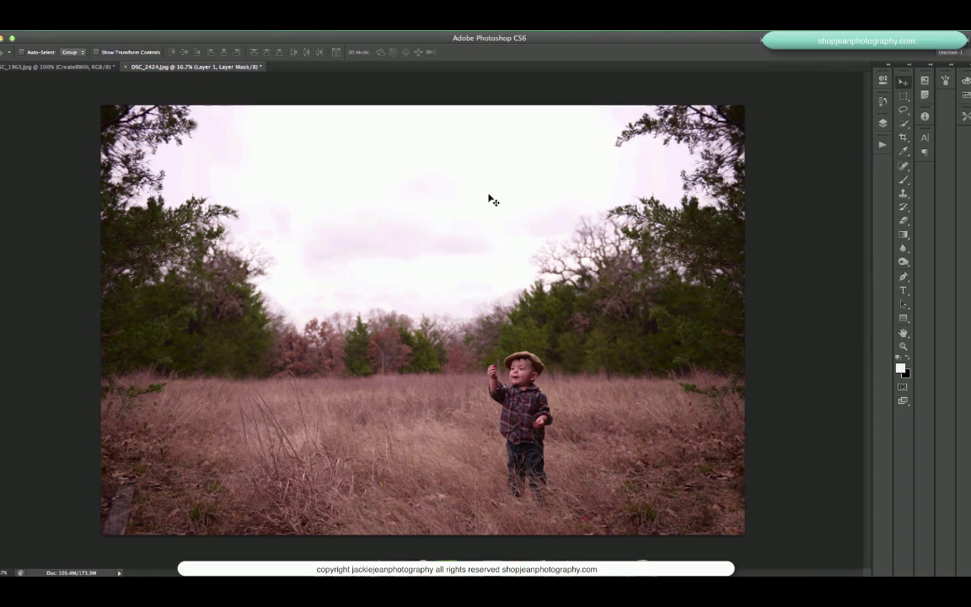
Paint white on the sky layer's mask with a soft 447 px brush at 76% opacity across the sky area
key("b")
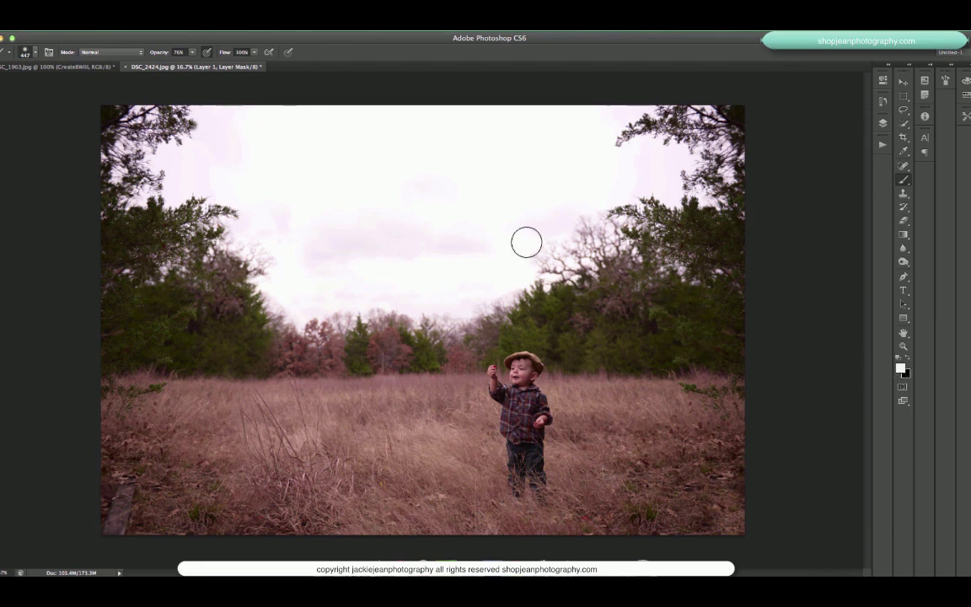
mouse_move(514, 140)
left_mouse_down()
mouse_move(455, 171)
mouse_move(332, 141)
mouse_move(370, 140)
mouse_move(286, 167)
mouse_move(337, 171)
mouse_move(327, 148)
mouse_move(181, 103)
mouse_move(201, 130)
mouse_move(182, 159)
mouse_move(127, 148)
mouse_move(122, 110)
mouse_move(140, 105)
mouse_move(144, 120)
mouse_move(129, 175)
mouse_move(198, 178)
mouse_move(262, 219)
mouse_move(243, 223)
mouse_move(262, 246)
mouse_move(250, 255)
mouse_move(302, 309)
mouse_move(420, 307)
mouse_move(504, 244)
mouse_move(633, 187)
mouse_move(641, 164)
mouse_move(322, 255)
mouse_move(328, 177)
left_mouse_up()
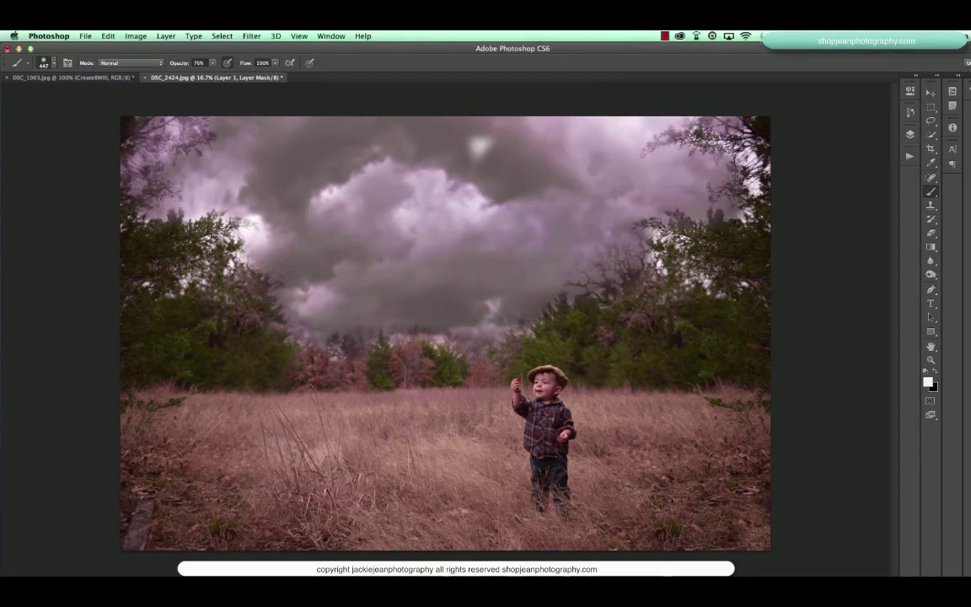
mouse_move(732, 148)
left_mouse_down()
mouse_move(748, 185)
mouse_move(675, 262)
left_mouse_up()
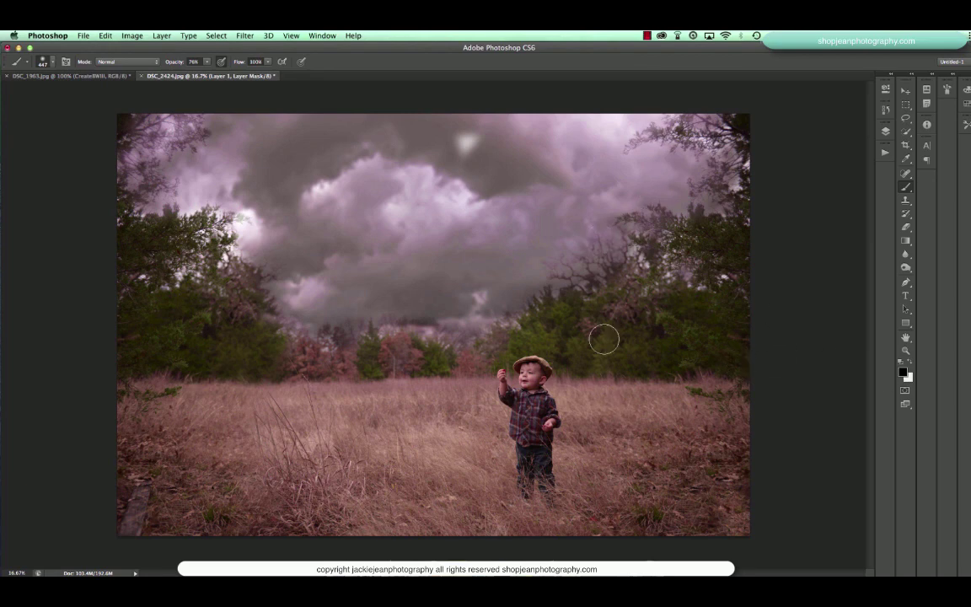
Try to paint the clouds off the tree branches with a 174 px black brush at 39% opacity, undoing the strokes
left_click(49, 61)
key("Return")
left_click(105, 35)
left_click(107, 47)
left_click(205, 62)
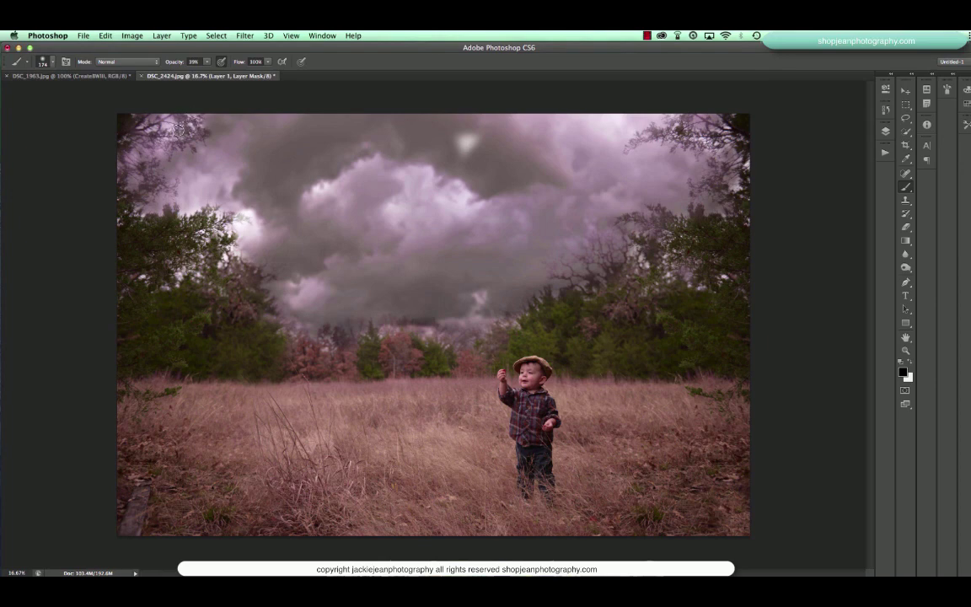
left_click(107, 35)
left_click(109, 47)
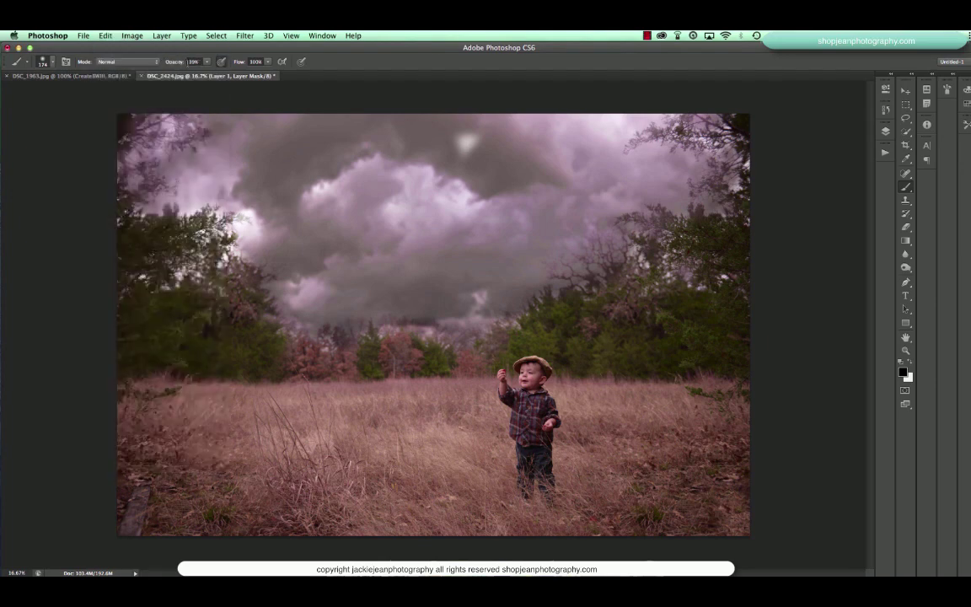
Paint black on the sky mask over the tree branches with a 416 px brush at 25% opacity
left_click(208, 63)
left_click(99, 36)
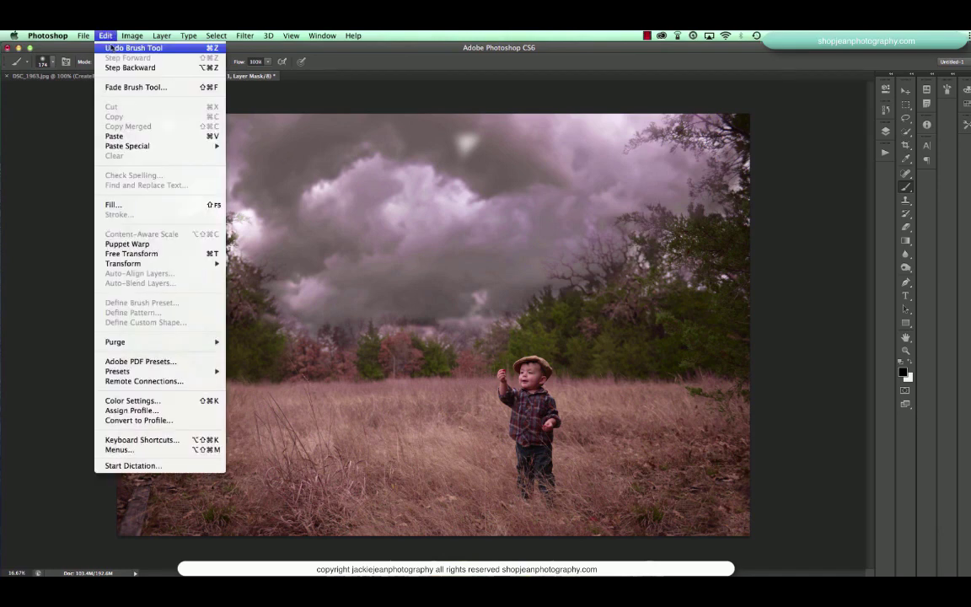
left_click(108, 48)
left_click(51, 61)
left_click(101, 92)
key("Return")
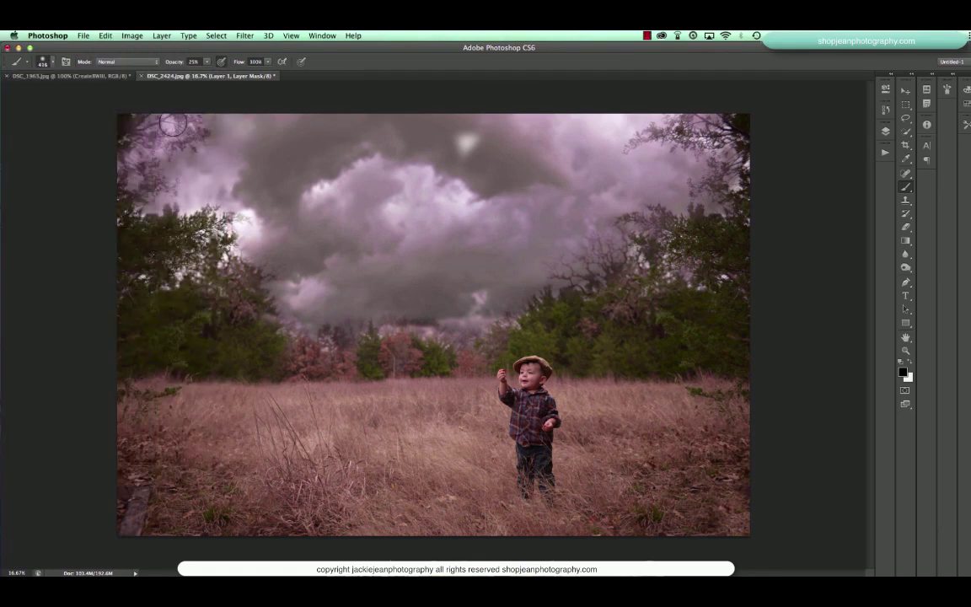
left_click_drag(136, 194, 147, 194)
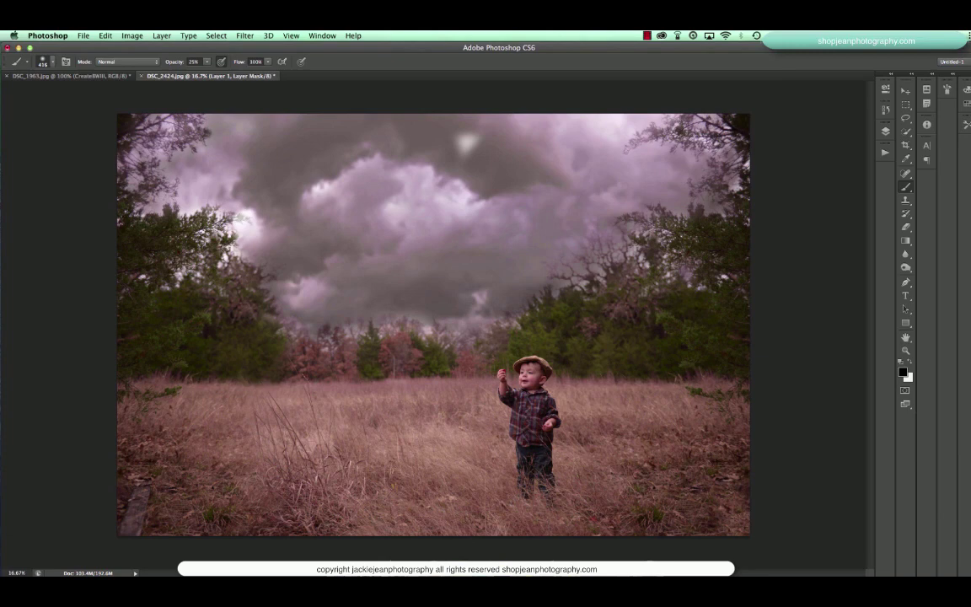
Soften the clouds on the sky mask with a broad 1684 px black brush at 25% opacity and fade the stroke
left_click(54, 64)
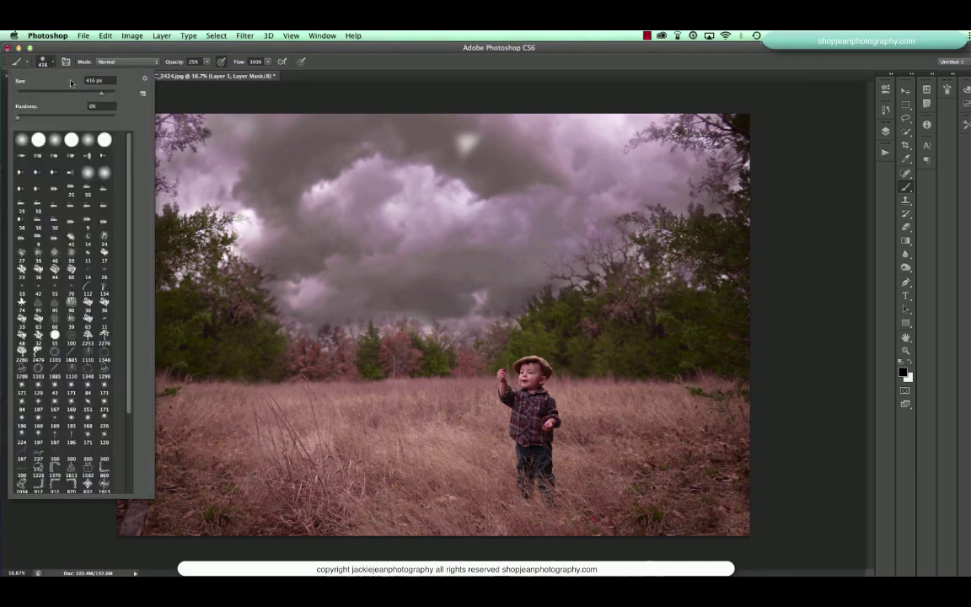
left_click(108, 93)
mouse_move(654, 152)
left_mouse_down()
mouse_move(662, 241)
mouse_move(704, 147)
mouse_move(541, 332)
mouse_move(518, 310)
mouse_move(631, 211)
mouse_move(585, 279)
mouse_move(469, 273)
mouse_move(501, 291)
mouse_move(327, 333)
mouse_move(312, 316)
mouse_move(141, 297)
mouse_move(146, 238)
mouse_move(181, 148)
mouse_move(274, 117)
mouse_move(271, 159)
mouse_move(497, 113)
left_mouse_up()
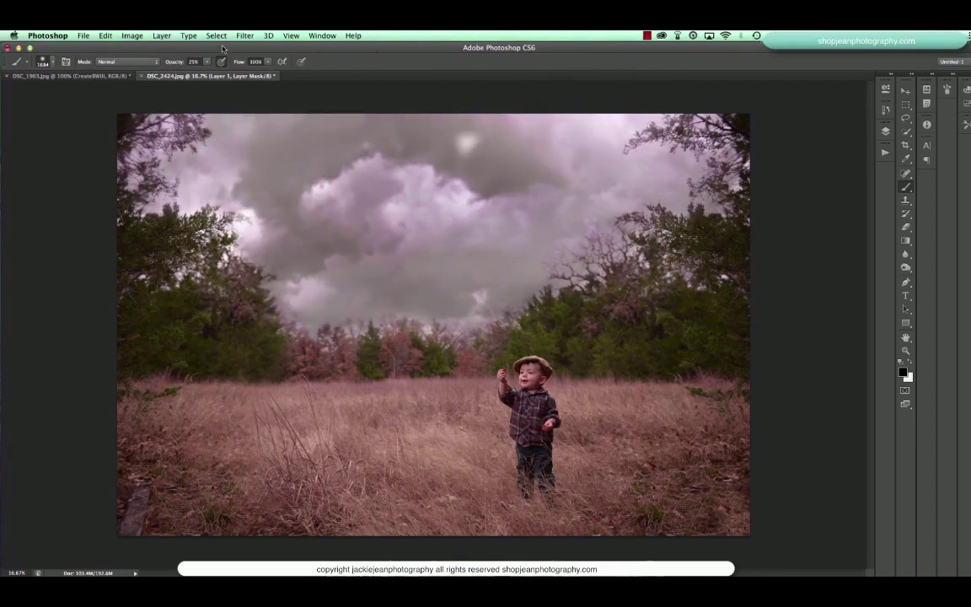
left_click(121, 34)
left_click(126, 87)
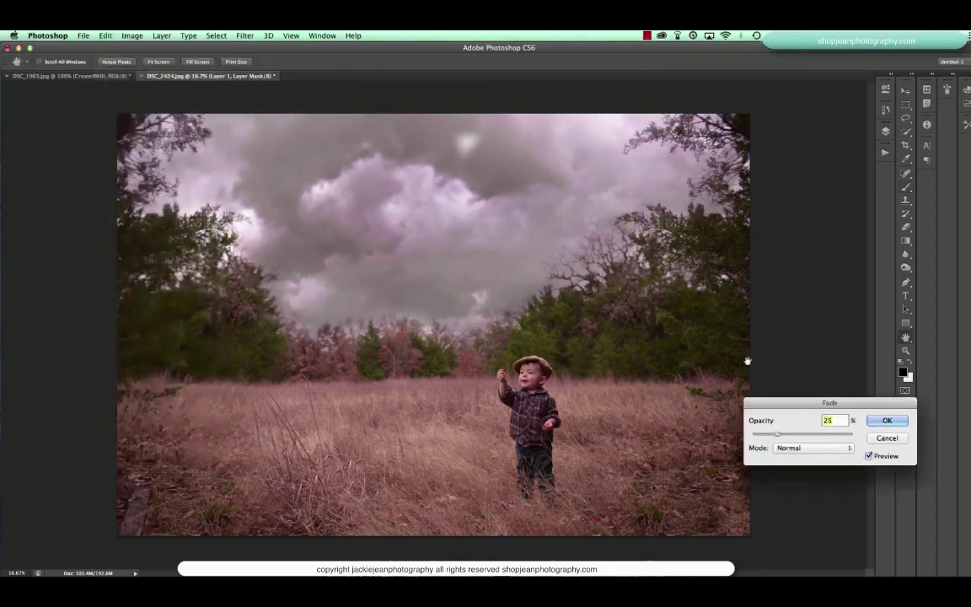
left_click(886, 421)
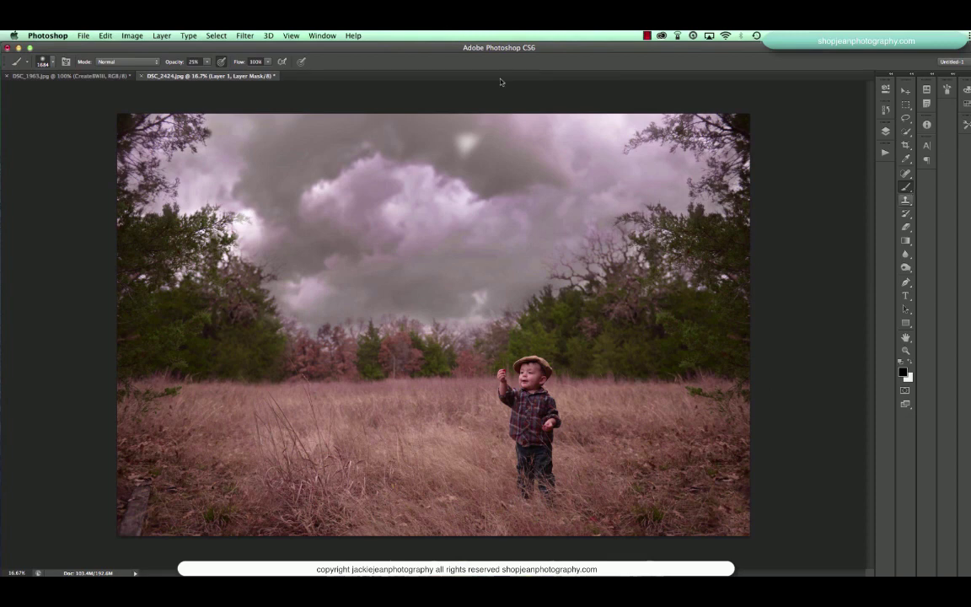
Flatten the image and clone nearby dark cloud over the small bright spot high in the sky
left_click(162, 36)
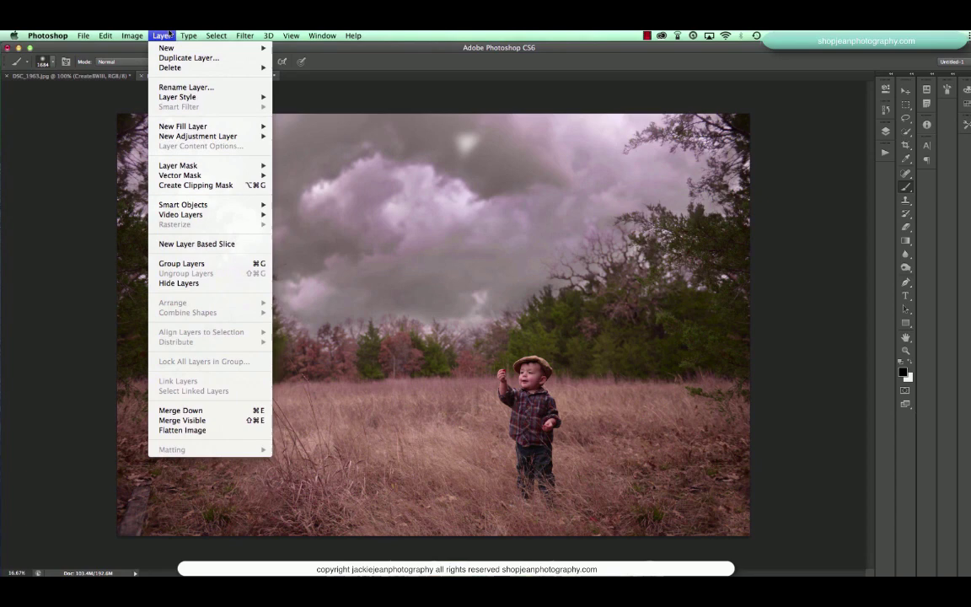
left_click(186, 430)
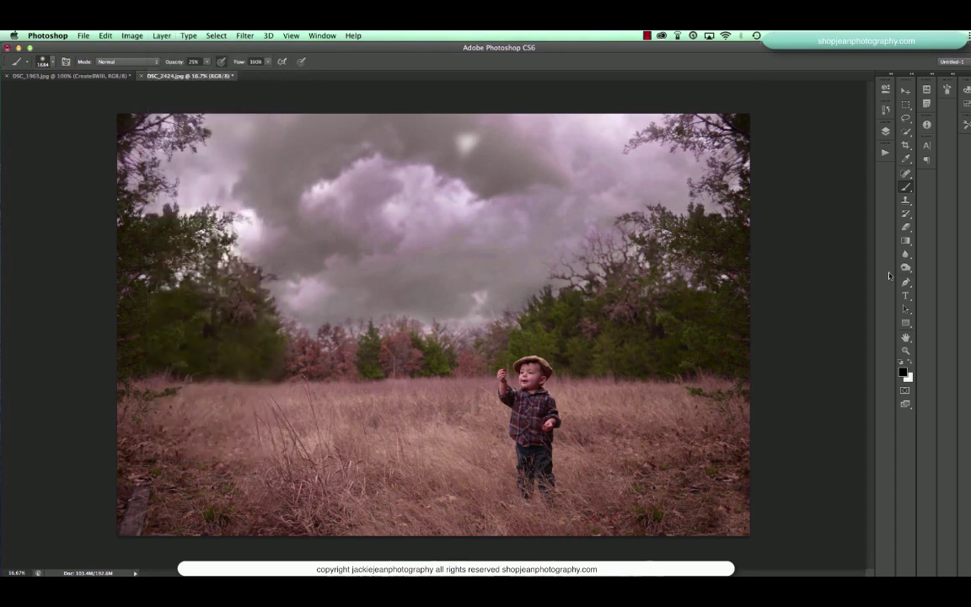
key("s")
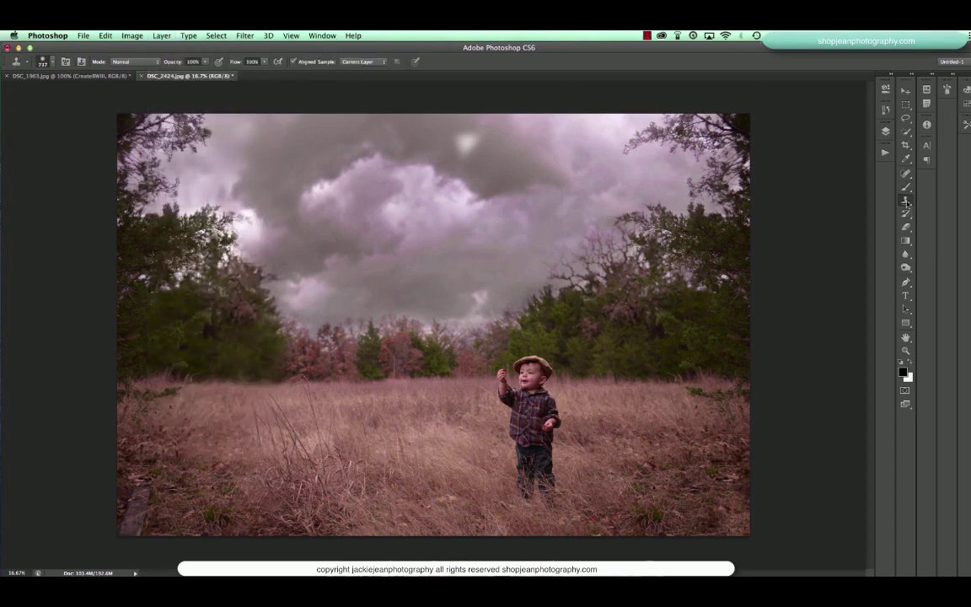
left_click(528, 172, "alt")
left_click(467, 144)
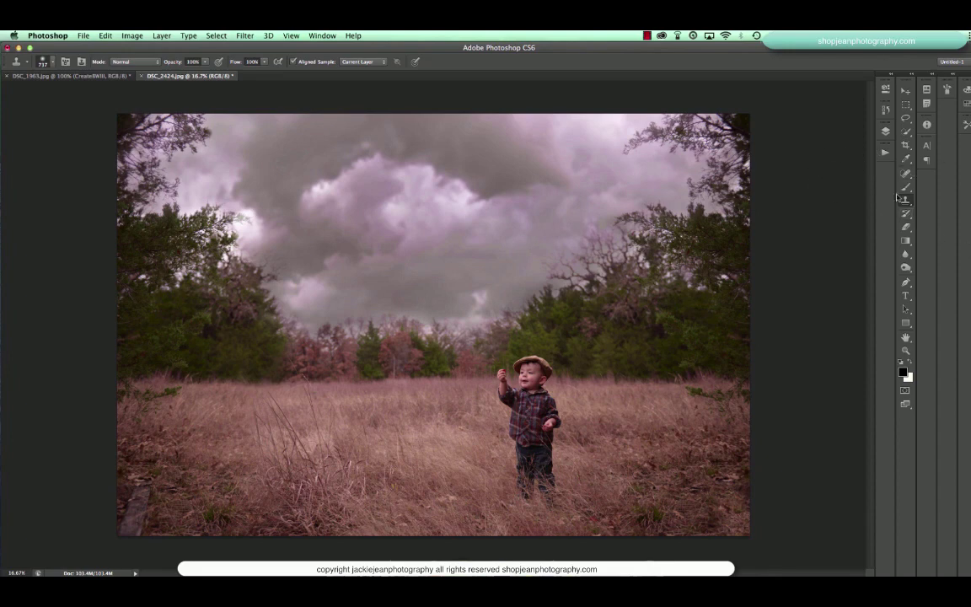
Darken the foreground grass along the photo's lower edge with the Burn tool on Midtones at 42% exposure
left_click(906, 267)
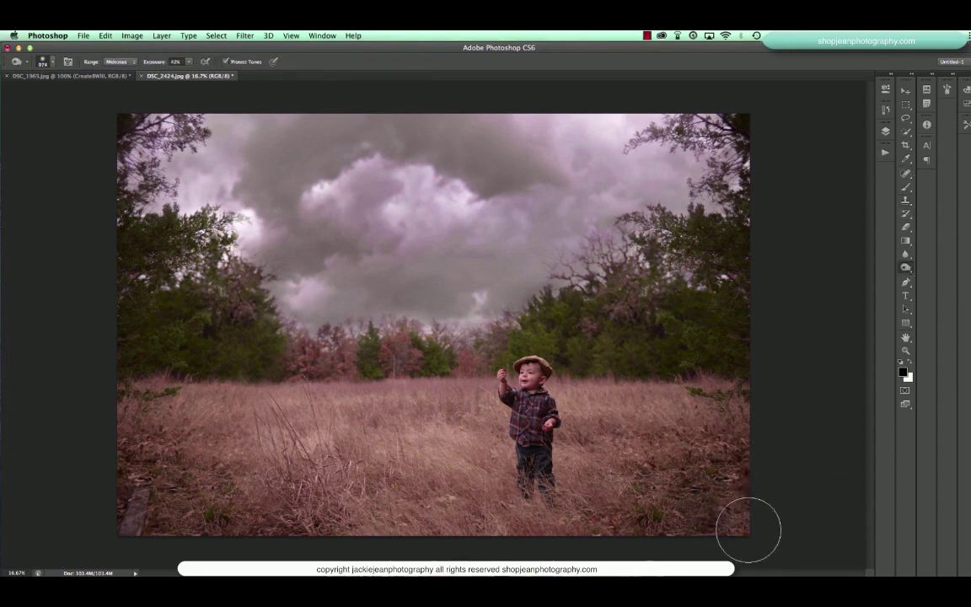
mouse_move(615, 515)
left_mouse_down()
mouse_move(234, 523)
mouse_move(166, 540)
left_mouse_up()
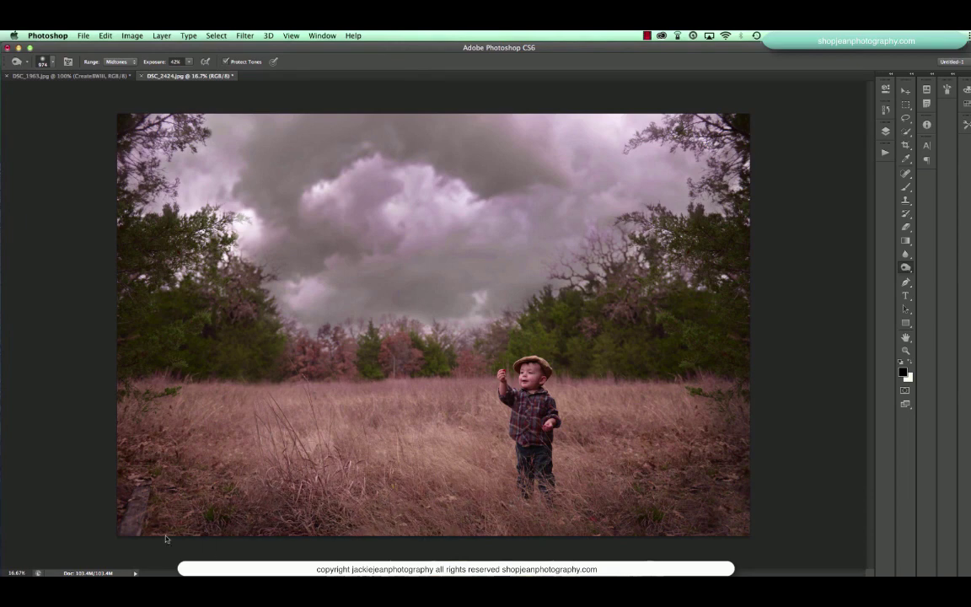
mouse_move(235, 471)
left_mouse_down()
mouse_move(234, 442)
mouse_move(438, 524)
left_mouse_up()
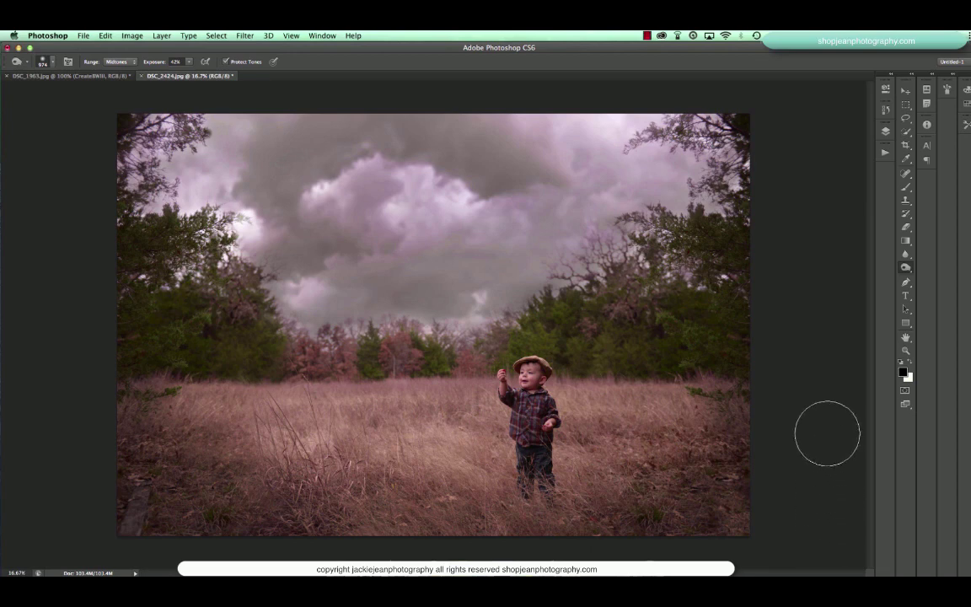
Fade the last Burn tool stroke to 60% opacity
left_click(103, 36)
left_click(105, 87)
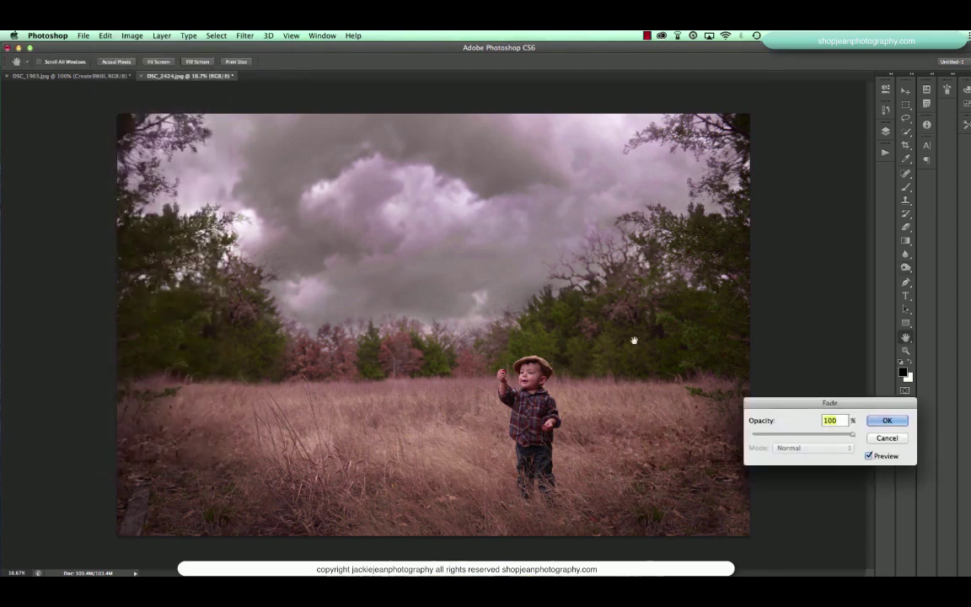
left_click_drag(851, 441, 813, 436)
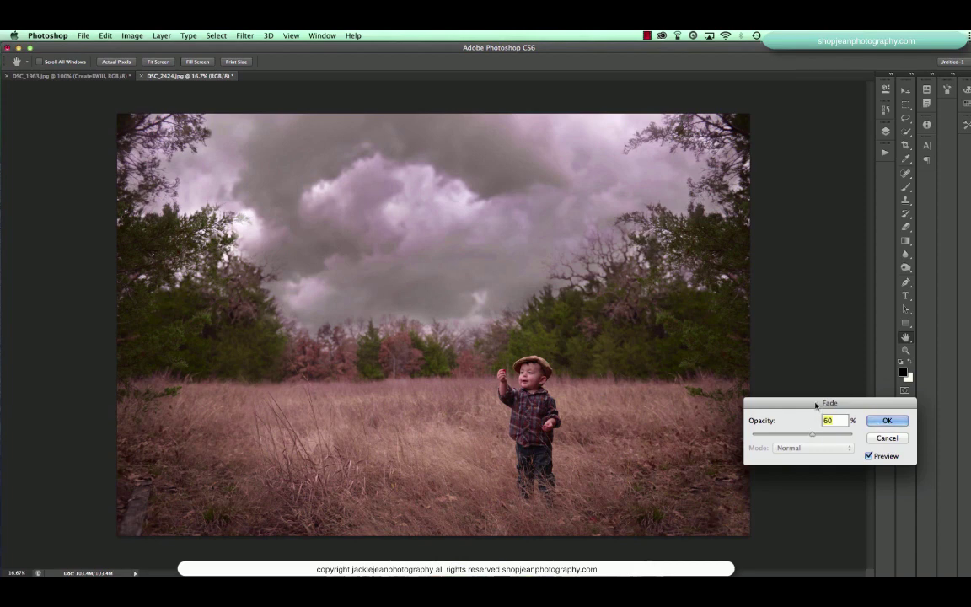
left_click(887, 420)
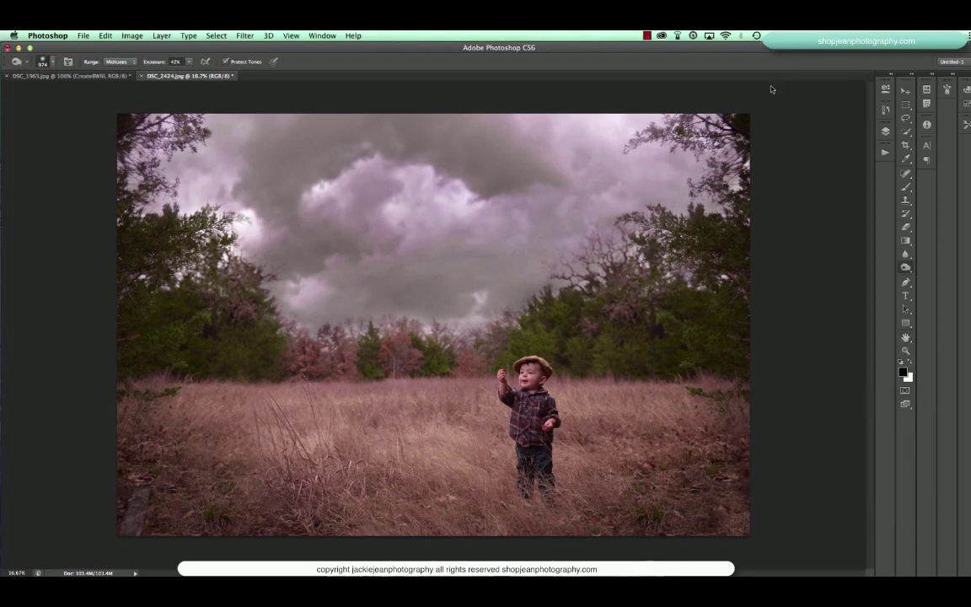
Take a history snapshot of the edited photo and compare it with Snapshot 3
left_click(886, 110)
left_click(841, 393)
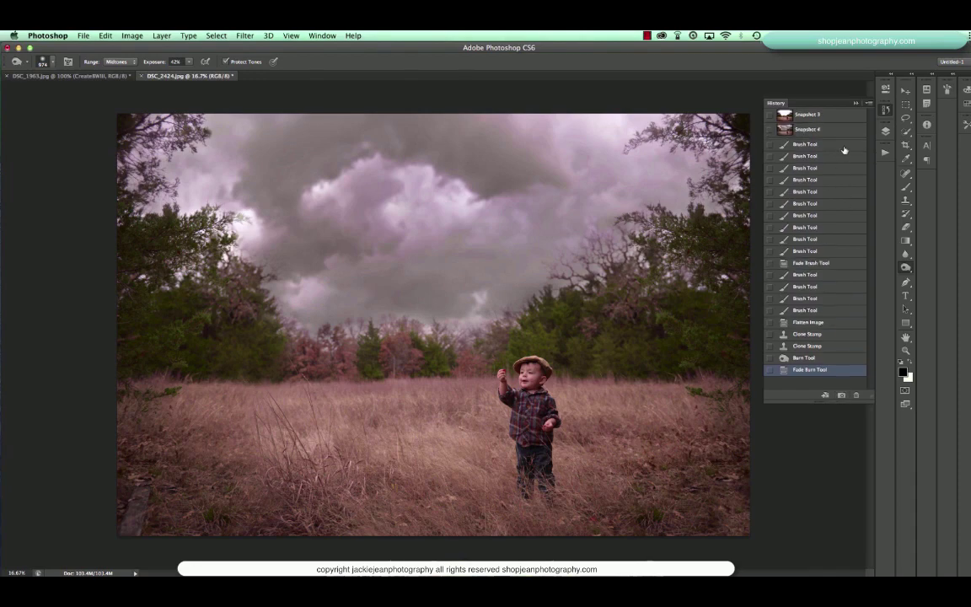
left_click(830, 115)
left_click(831, 129)
left_click(831, 114)
left_click(832, 130)
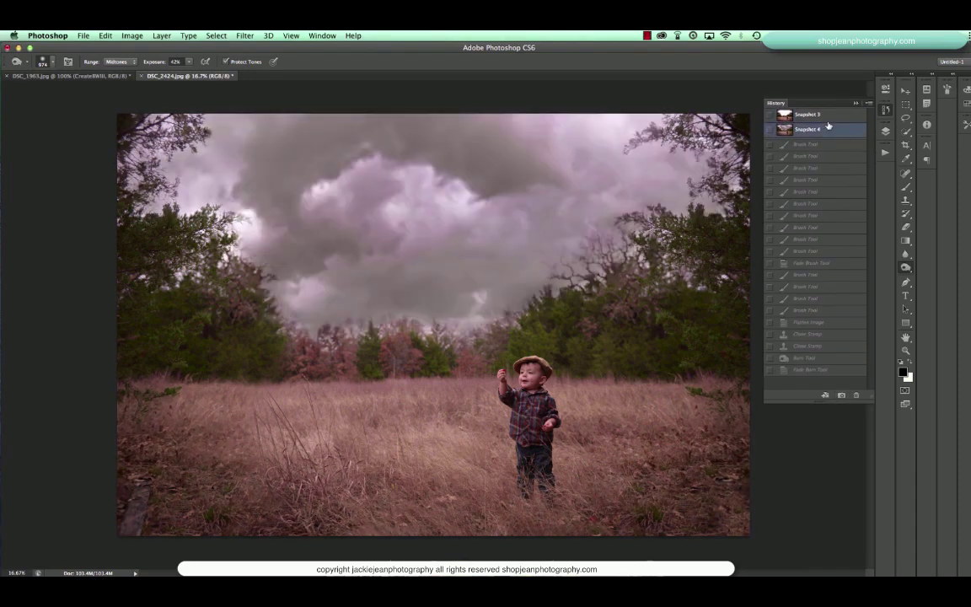
Switch between Snapshot 3 and Snapshot 4 to compare the photo before and after the sky edit
left_click(830, 117)
left_click(832, 130)
left_click(832, 118)
left_click(835, 129)
Run the FreedomMoonlightMatte action on the photo and try adjusting the opacity of its layer group
left_click(885, 153)
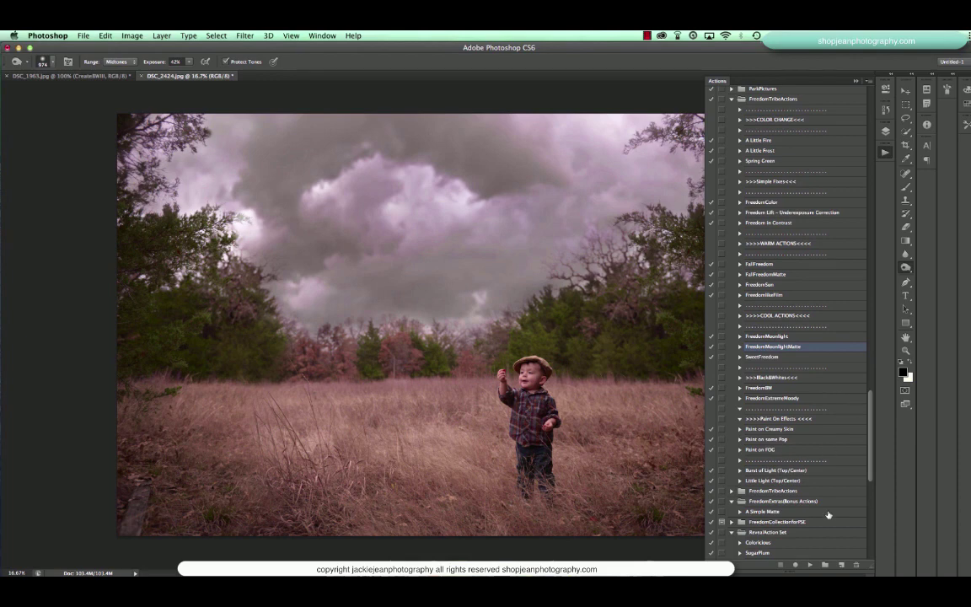
left_click(809, 565)
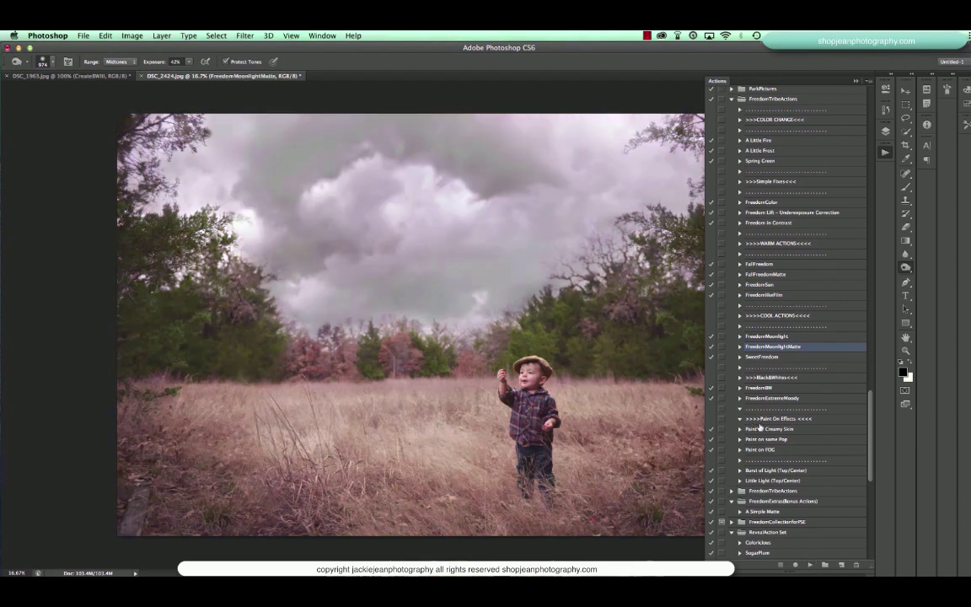
left_click(885, 131)
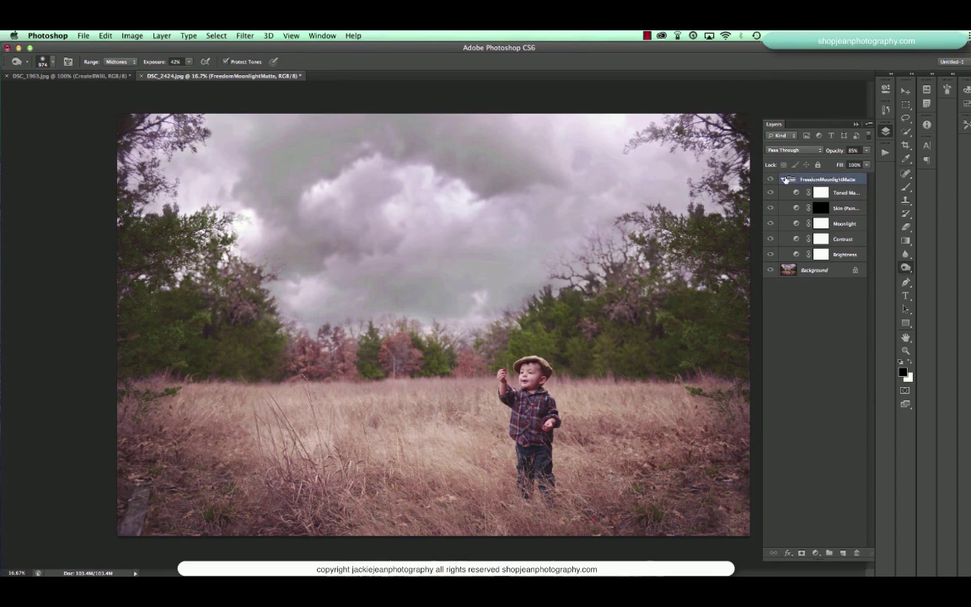
left_click(785, 180)
left_click(784, 179)
left_click(866, 151)
mouse_move(861, 161)
left_mouse_down()
mouse_move(870, 161)
mouse_move(839, 164)
mouse_move(860, 165)
left_mouse_up()
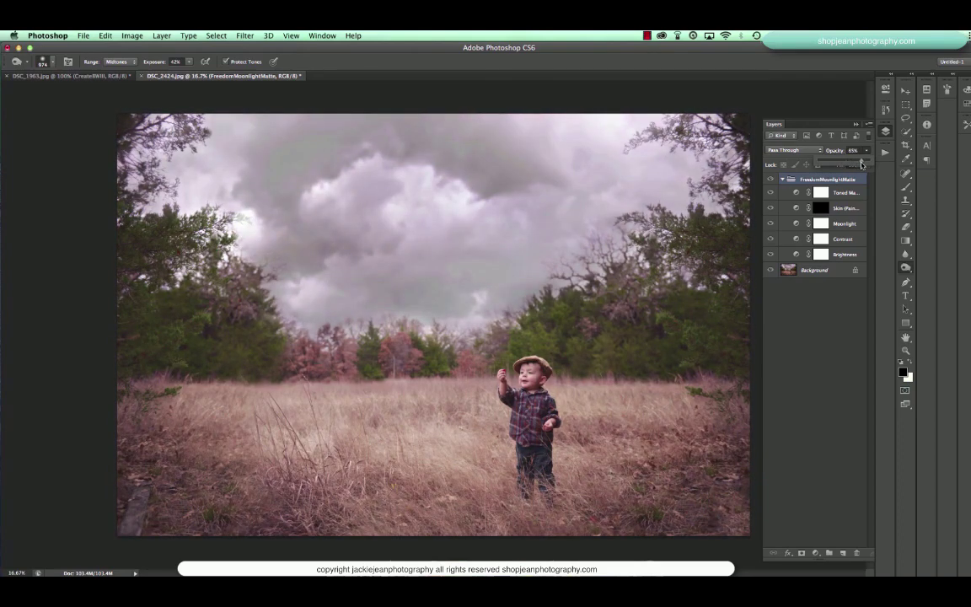
Go through the layers of the FreedomMoonlightMatte group and lower the Brightness layer's opacity to 14%
left_click(836, 195)
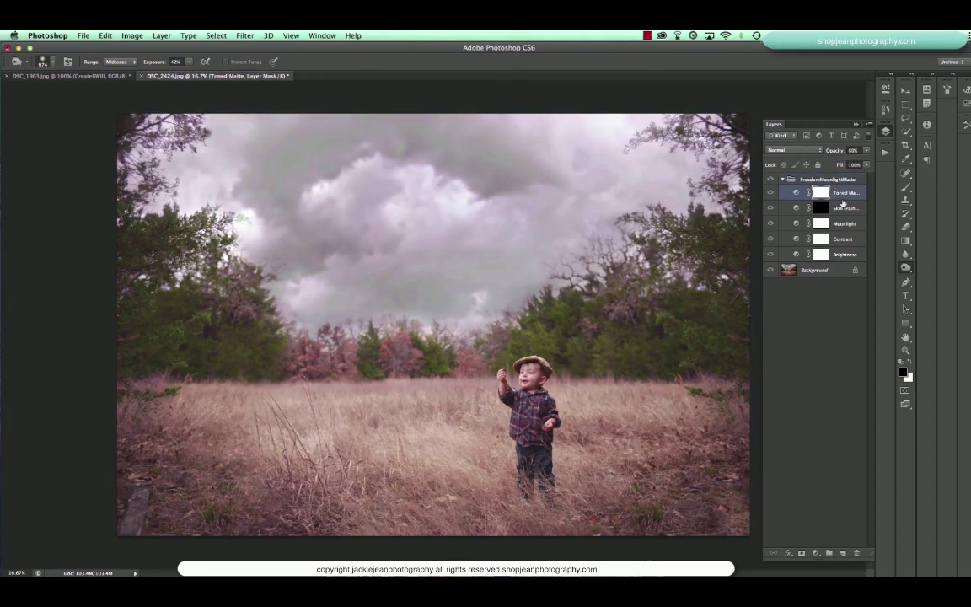
left_click(844, 208)
left_click(847, 223)
left_click(849, 240)
left_click(852, 255)
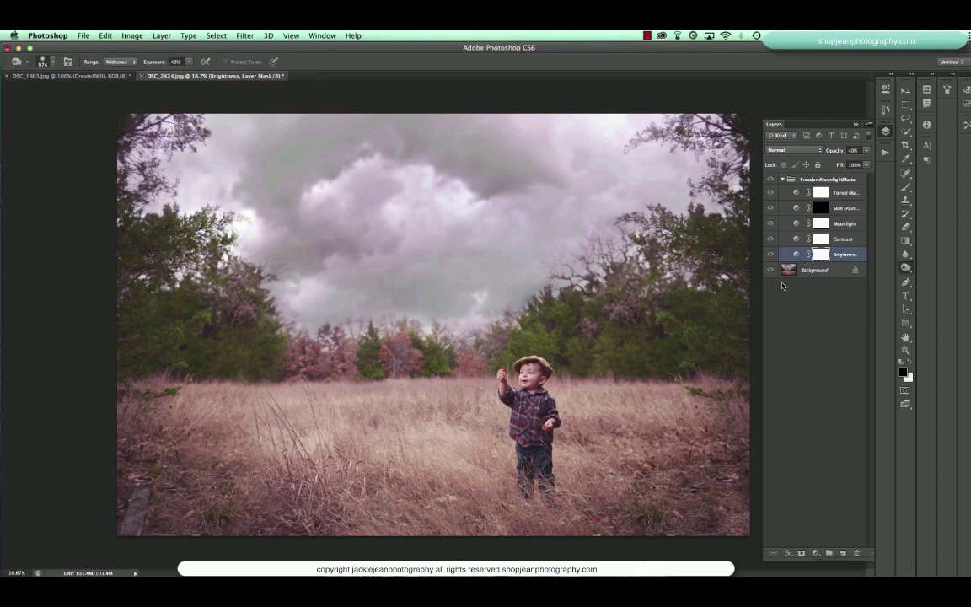
left_click(867, 152)
left_click_drag(838, 163, 829, 163)
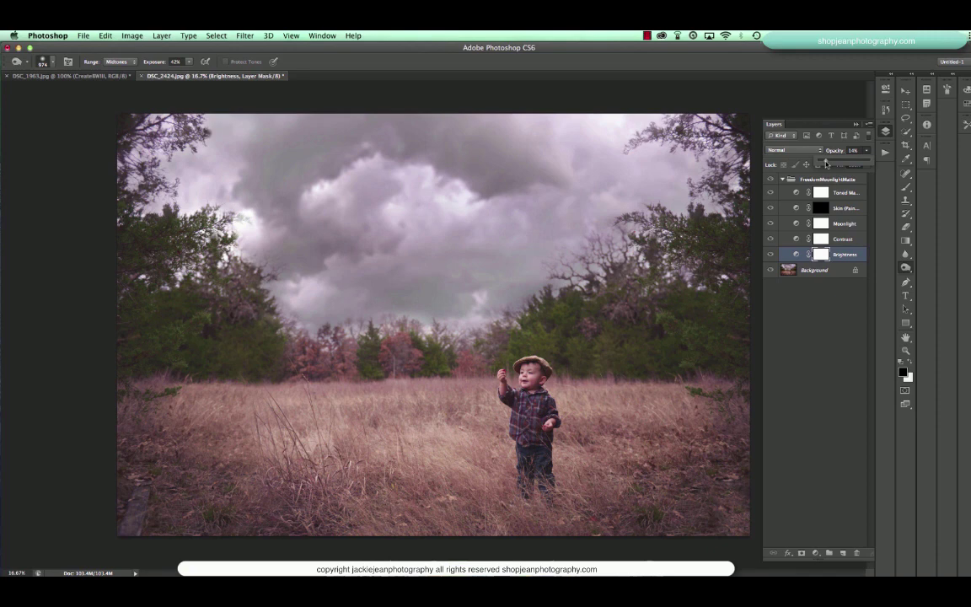
Set the FreedomMoonlightMatte group's opacity to 80% and compare the photo with the group hidden and shown
left_click(835, 178)
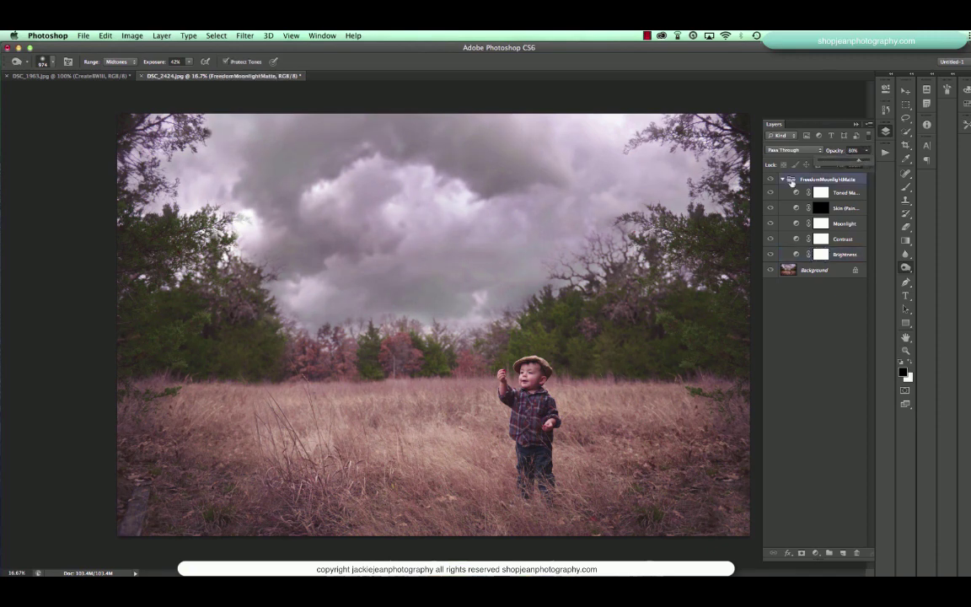
left_click(770, 180)
left_click(770, 180)
left_click(770, 179)
left_click(770, 180)
left_click(770, 180)
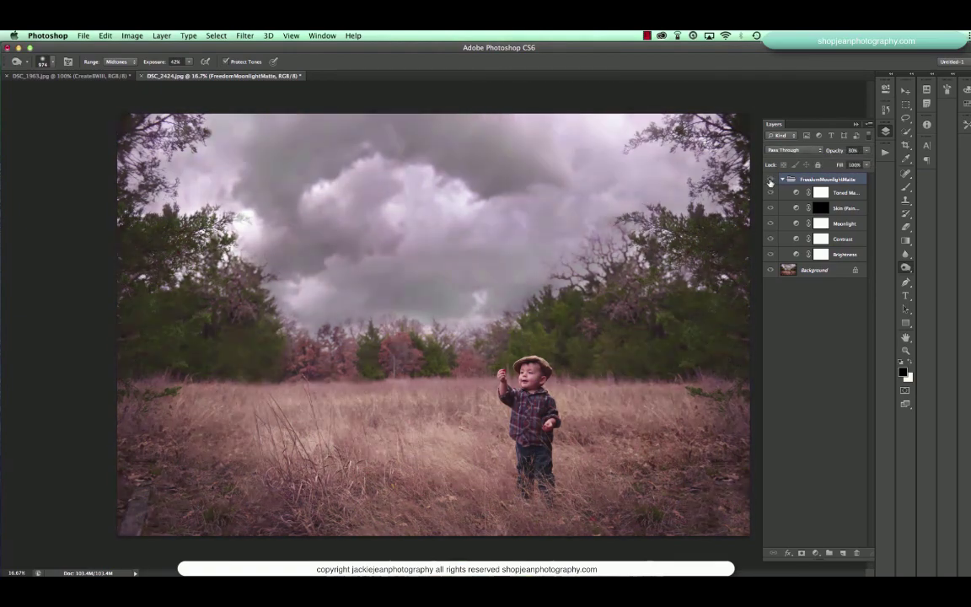
Run the Paint on some Pop action from the Background layer
left_click(825, 270)
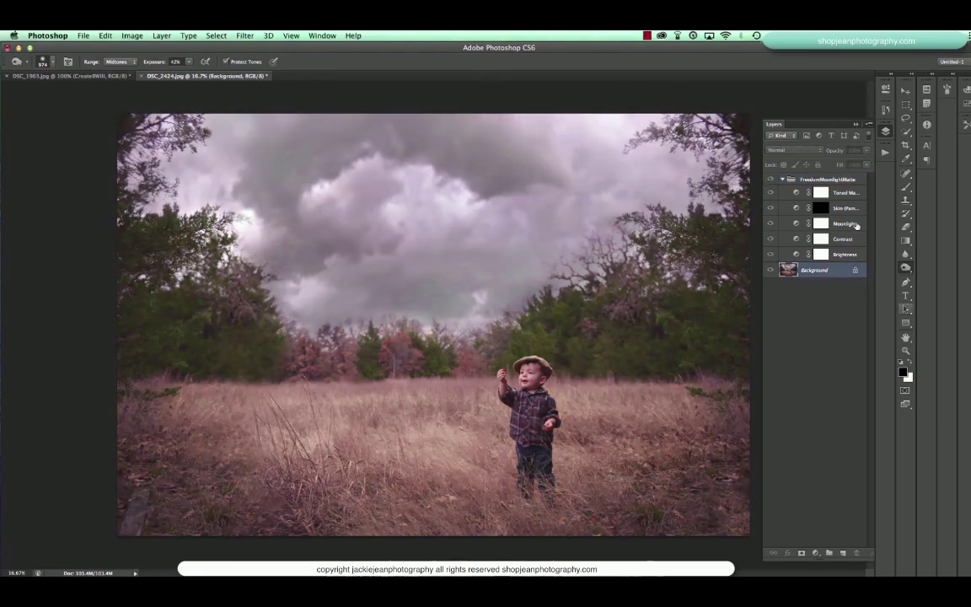
left_click(886, 152)
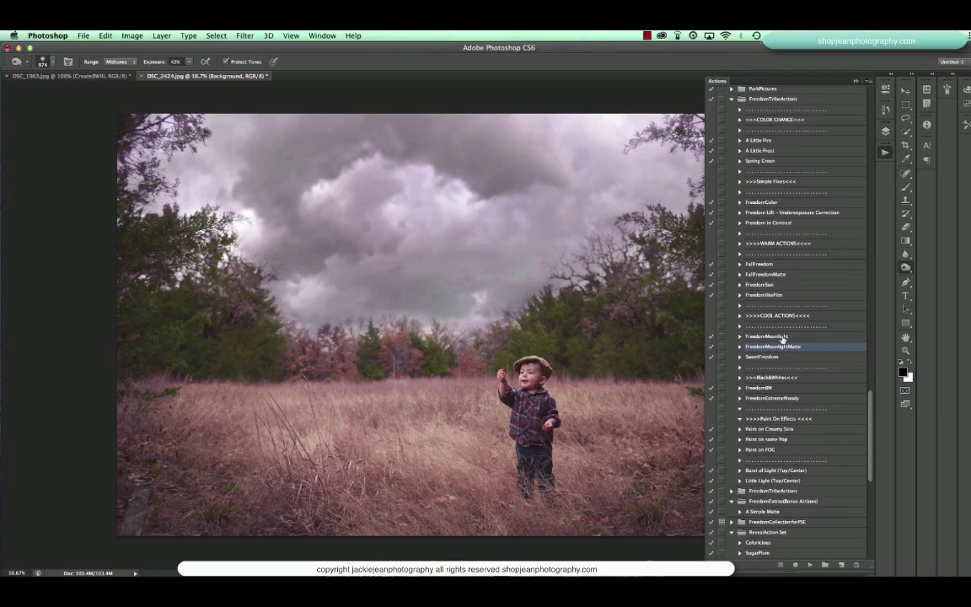
left_click(777, 441)
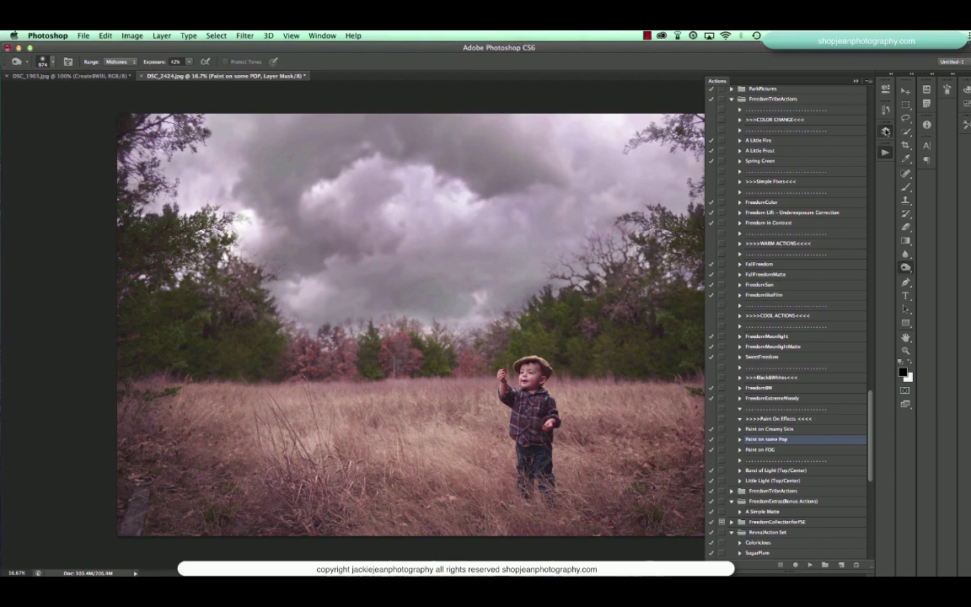
Paint white on the Paint on some POP layer's mask across the trees and field with the Brush tool at 25% opacity
left_click(886, 129)
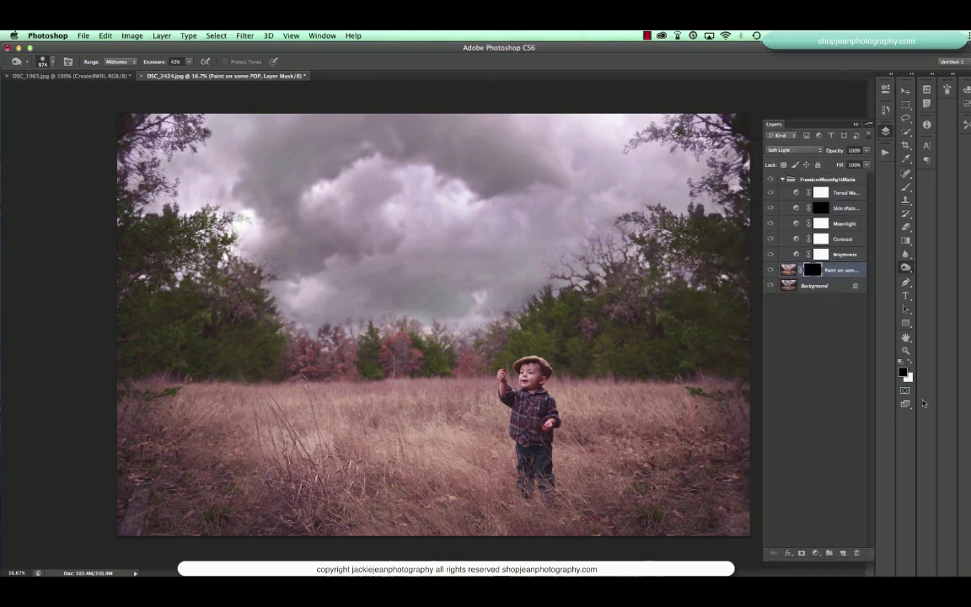
key("x")
key("b")
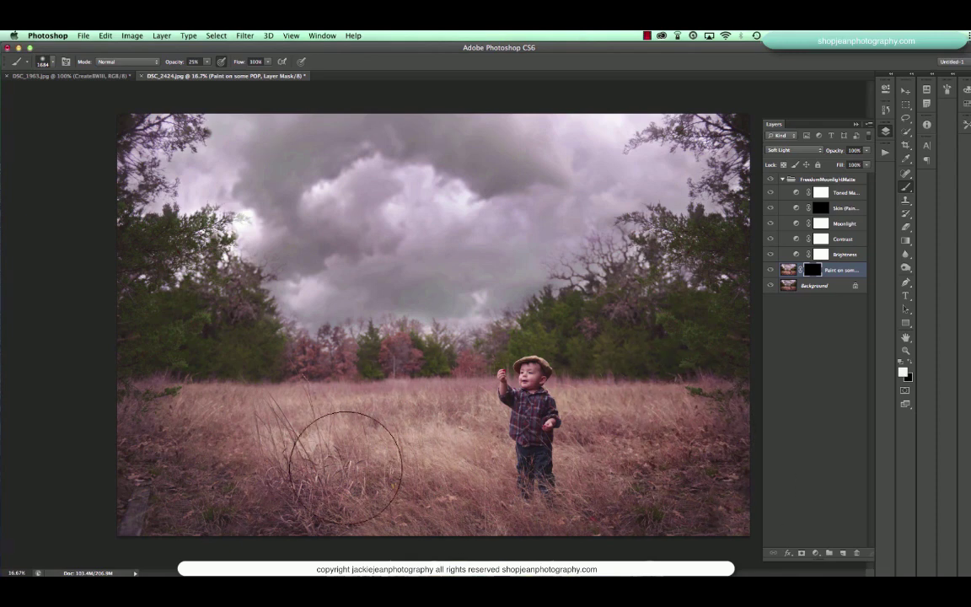
mouse_move(202, 343)
left_mouse_down()
mouse_move(168, 151)
mouse_move(412, 340)
mouse_move(721, 178)
mouse_move(712, 165)
left_mouse_up()
Raise the brush opacity to 68% and paint more of the pop effect over the trees and field edges on both sides
left_click_drag(207, 61, 229, 75)
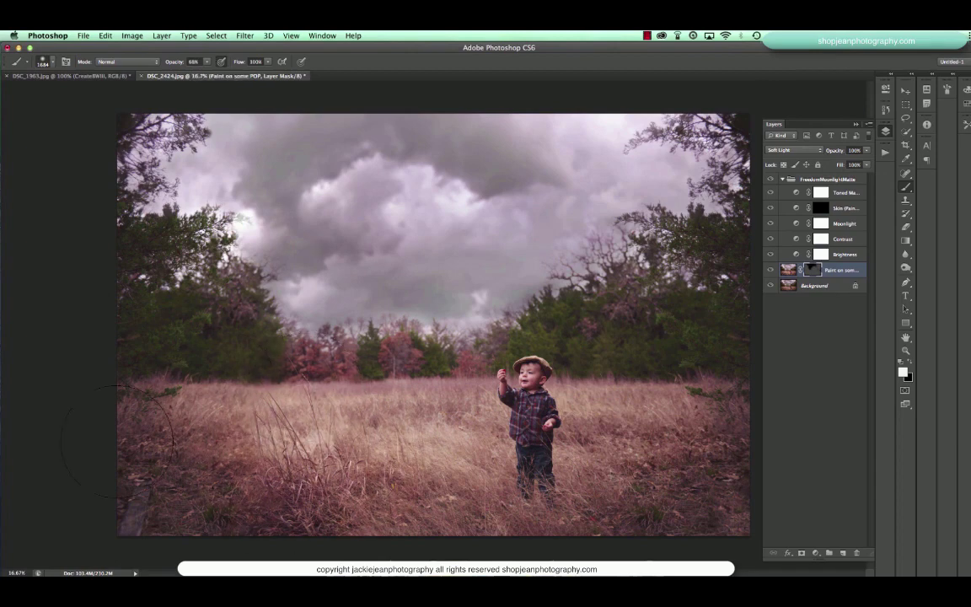
mouse_move(187, 328)
left_mouse_down()
mouse_move(399, 352)
mouse_move(557, 229)
mouse_move(530, 312)
mouse_move(462, 416)
mouse_move(564, 380)
left_mouse_up()
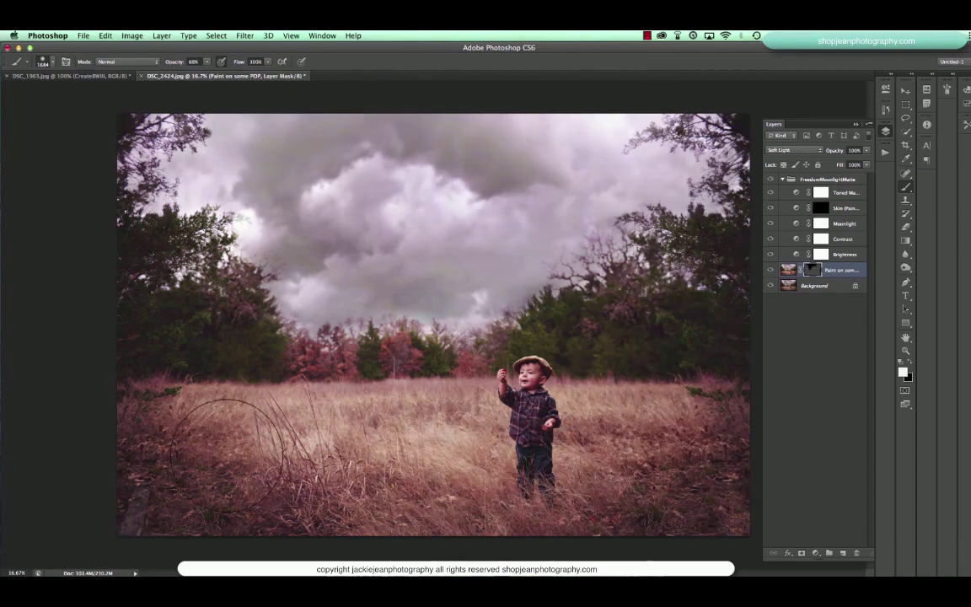
mouse_move(710, 357)
left_mouse_down()
mouse_move(696, 481)
mouse_move(700, 462)
left_mouse_up()
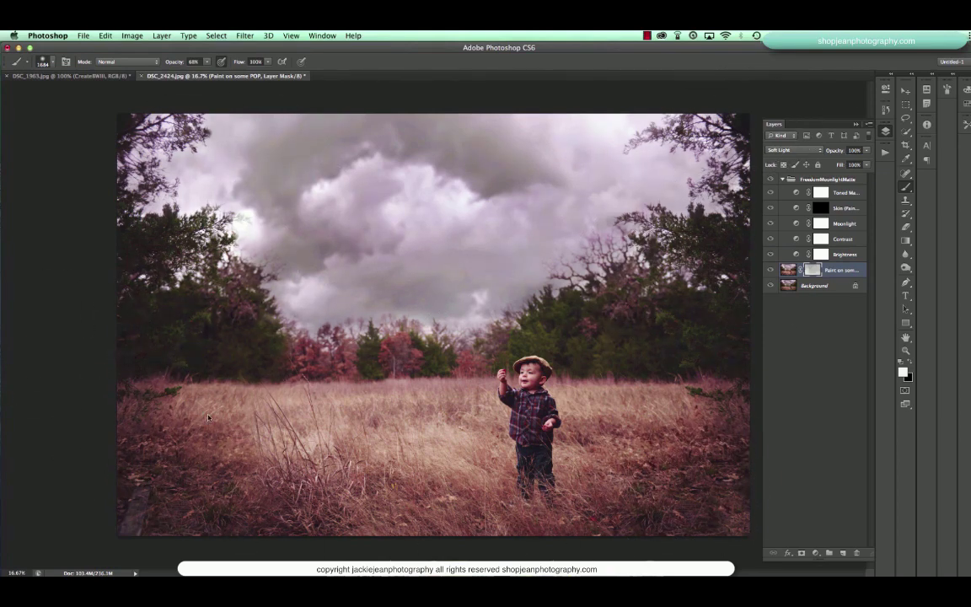
Hide and show the Paint on some POP layer to compare its effect, and open the edit history
left_click(771, 270)
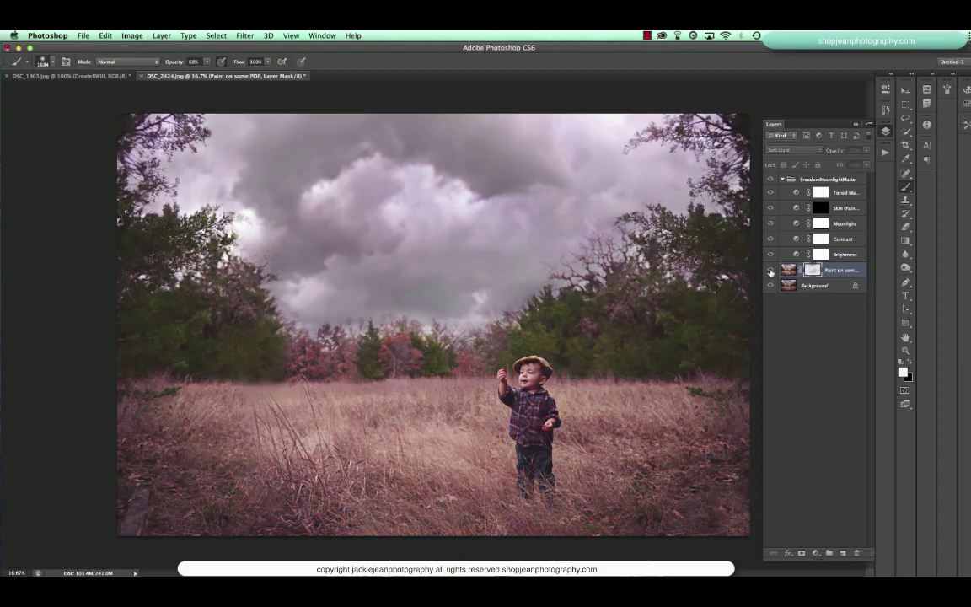
left_click(770, 270)
left_click(885, 109)
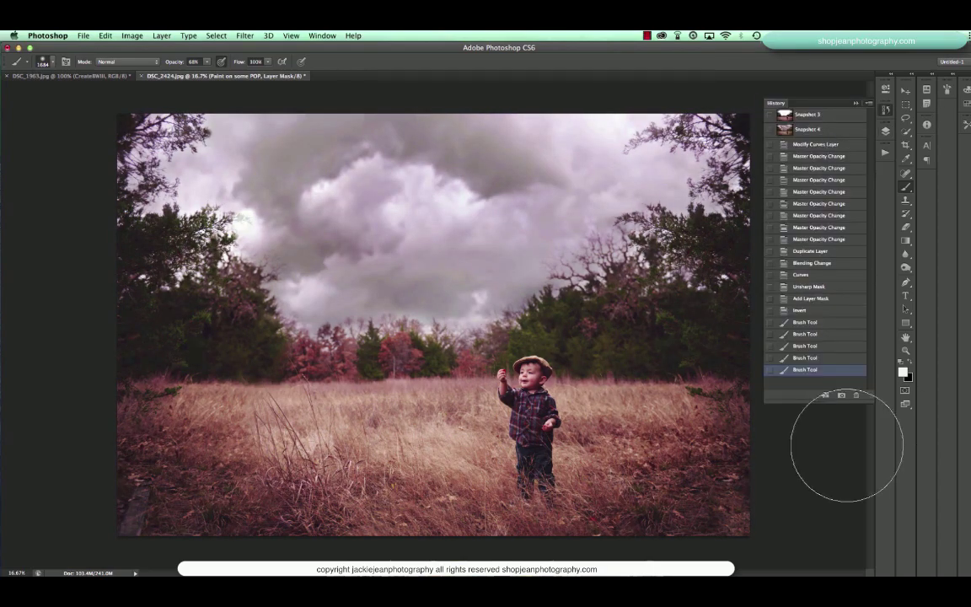